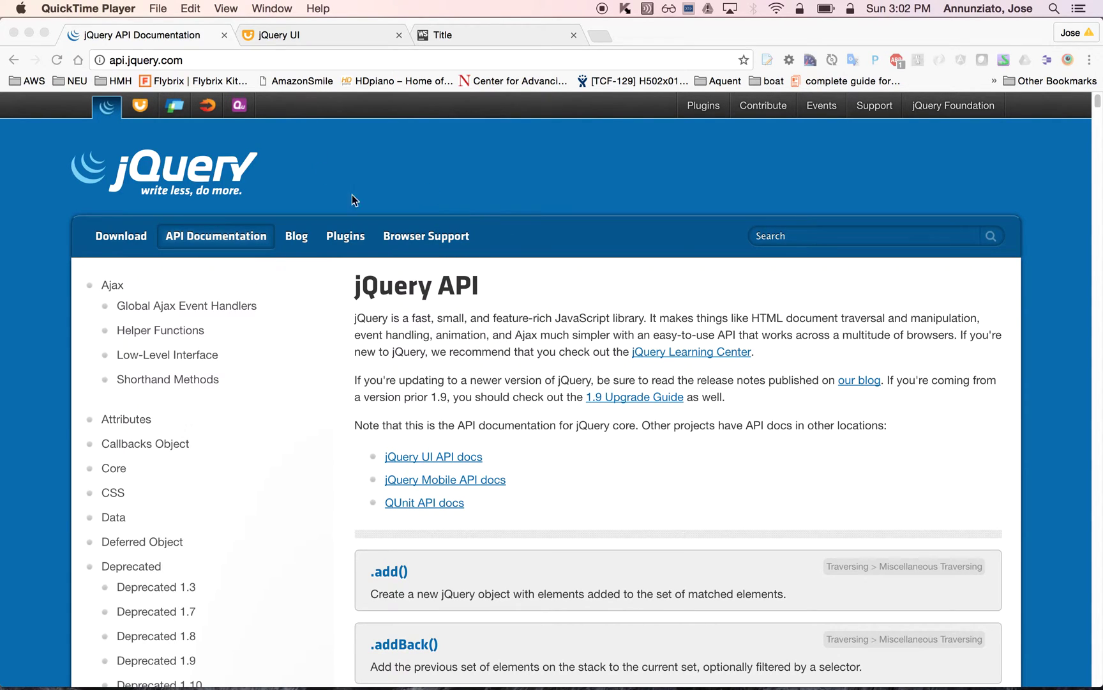
# - View the jQuery download page, and return to the API documentation to examine its list of methods
pyautogui.click(217, 60)
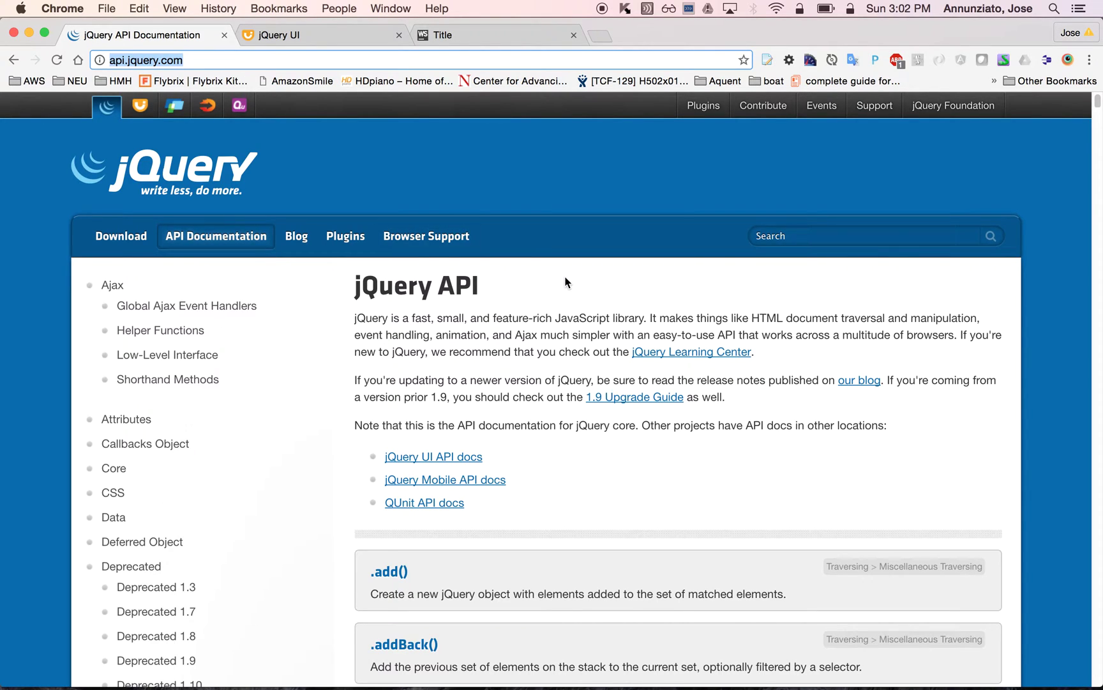
pyautogui.click(216, 243)
pyautogui.click(131, 239)
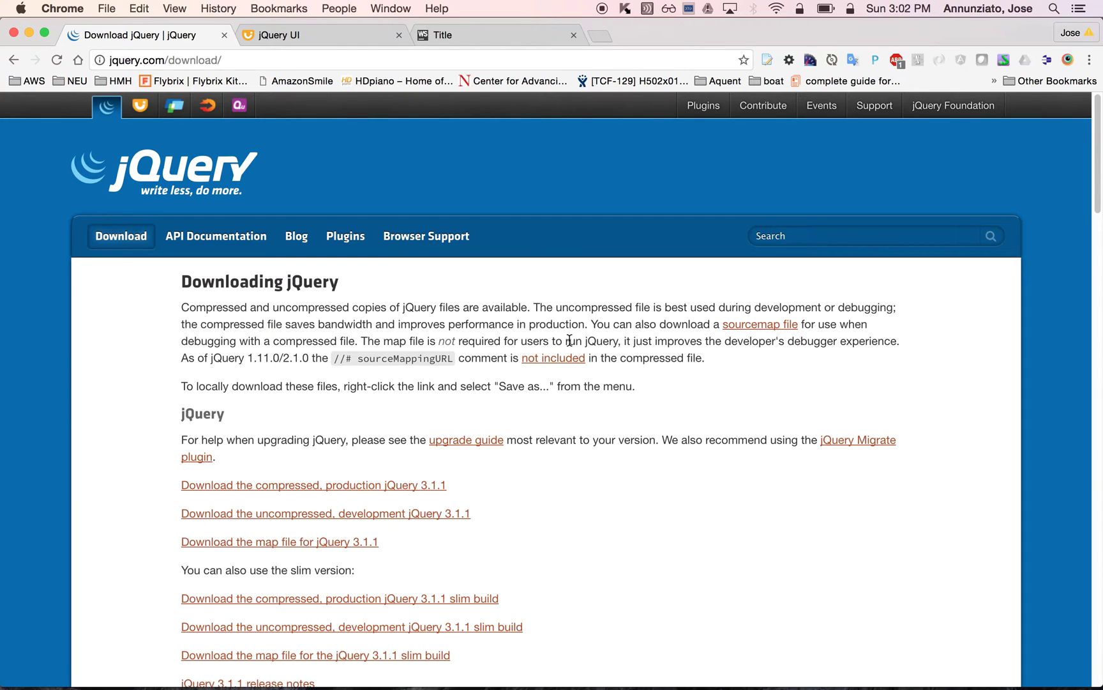
pyautogui.click(241, 245)
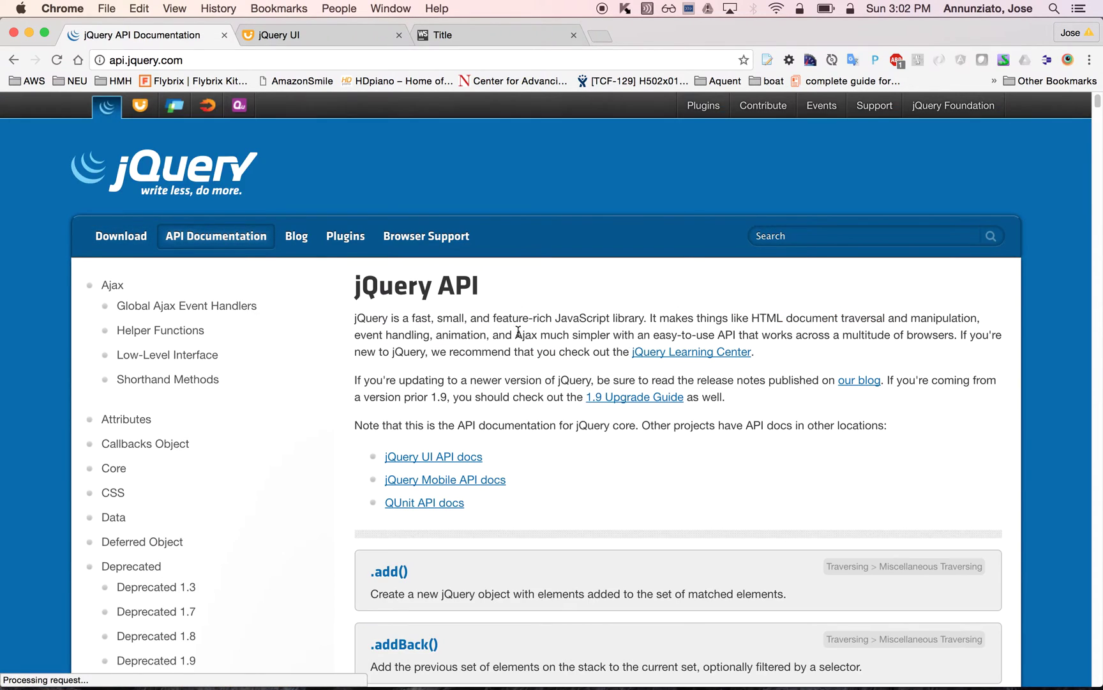
pyautogui.scroll(-4, 621, 430)
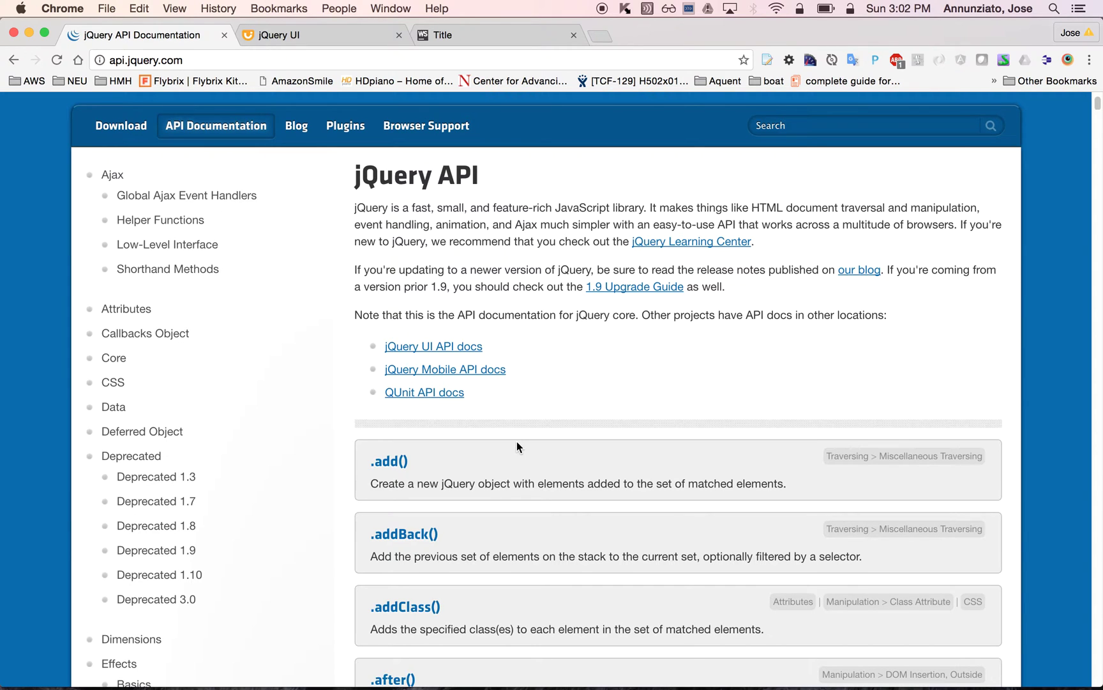
# - Open the Draggable demo on the jQuery UI site and move the "Drag me around" box toward the middle of its frame
pyautogui.click(283, 34)
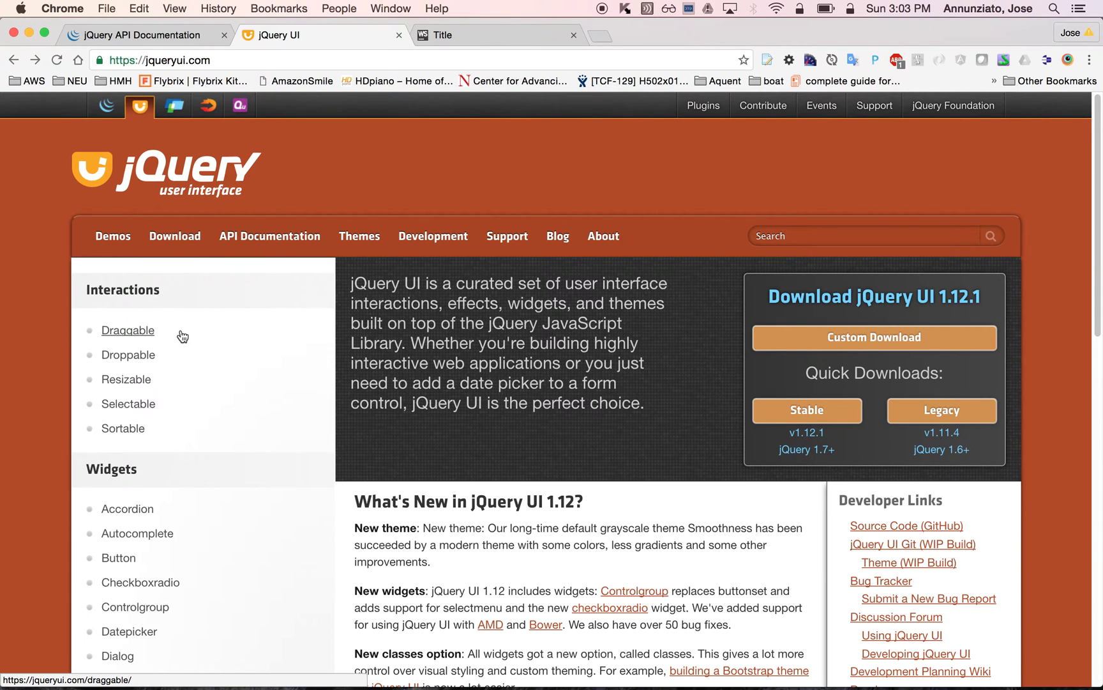
pyautogui.scroll(-6, 207, 458)
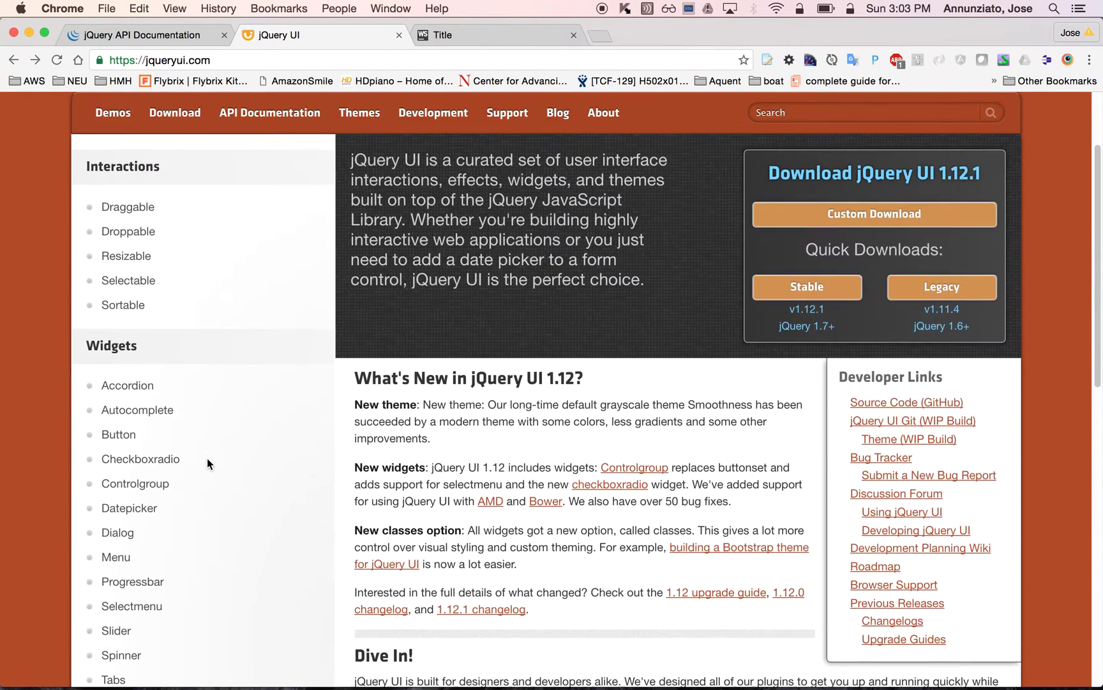
pyautogui.scroll(4, 209, 465)
pyautogui.click(159, 308)
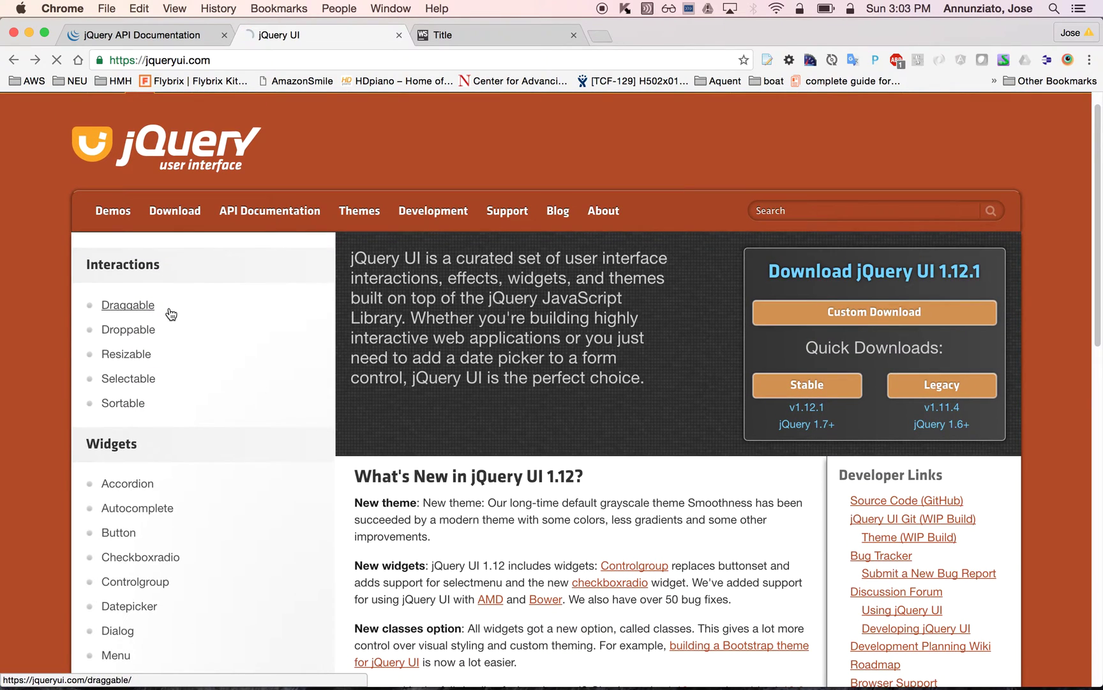
pyautogui.moveTo(435, 444); pyautogui.dragTo(575, 487)
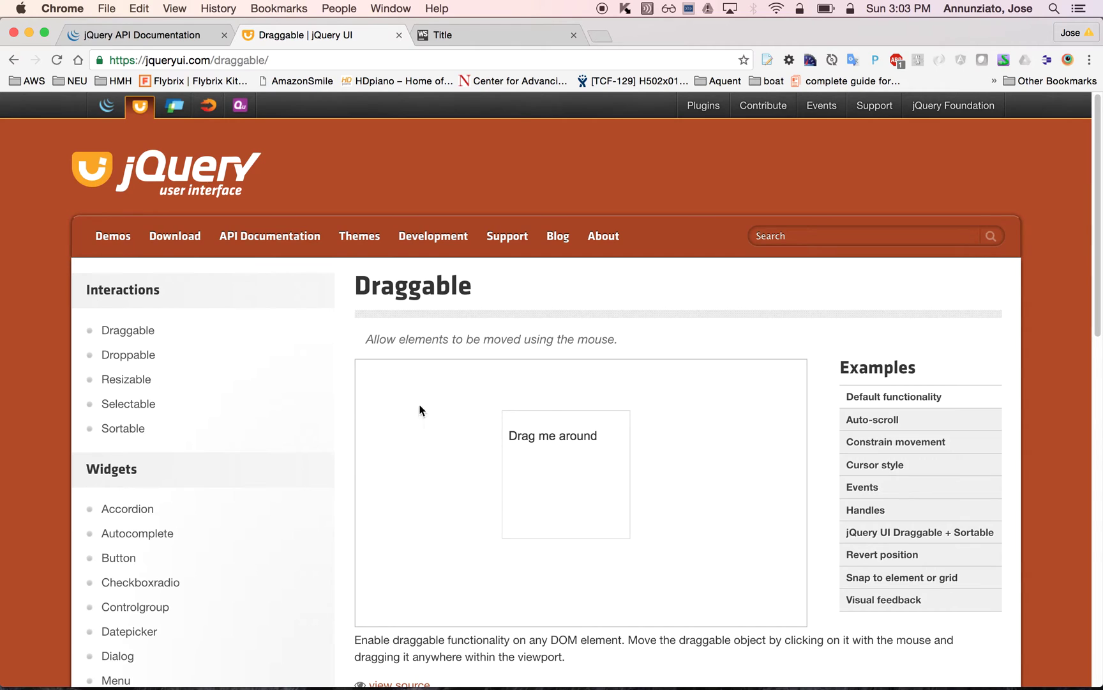
# - Enlarge the box in the Resizable demo, and reorder Item 4 and Item 7 in the Sortable demo's list
pyautogui.click(146, 381)
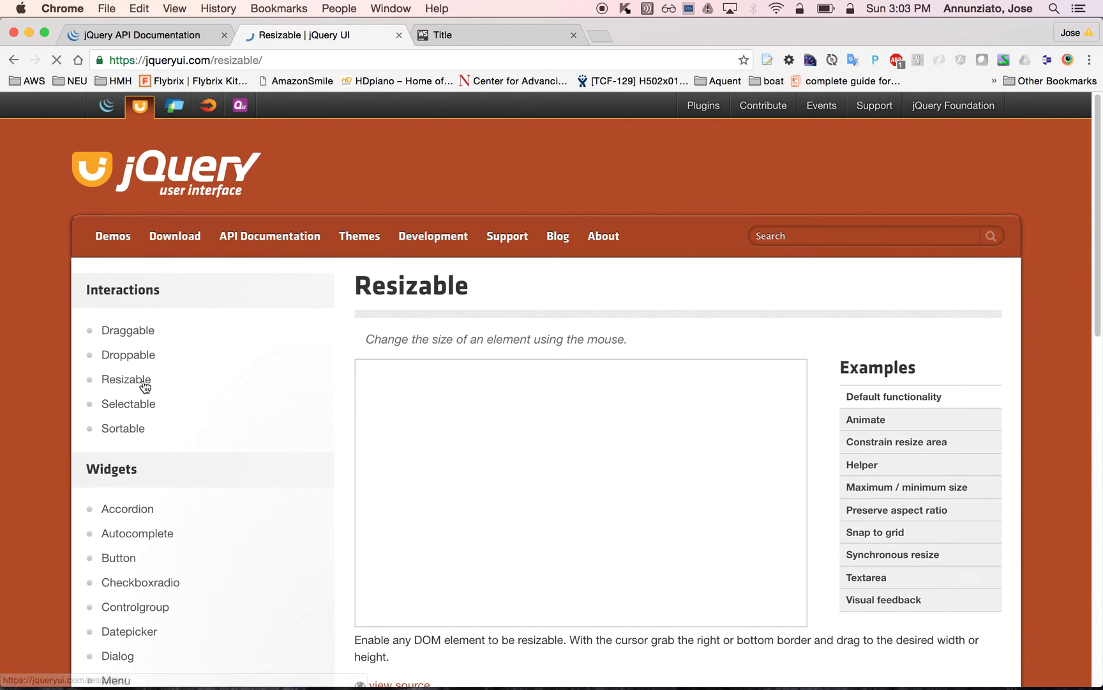
pyautogui.moveTo(486, 492); pyautogui.dragTo(646, 514)
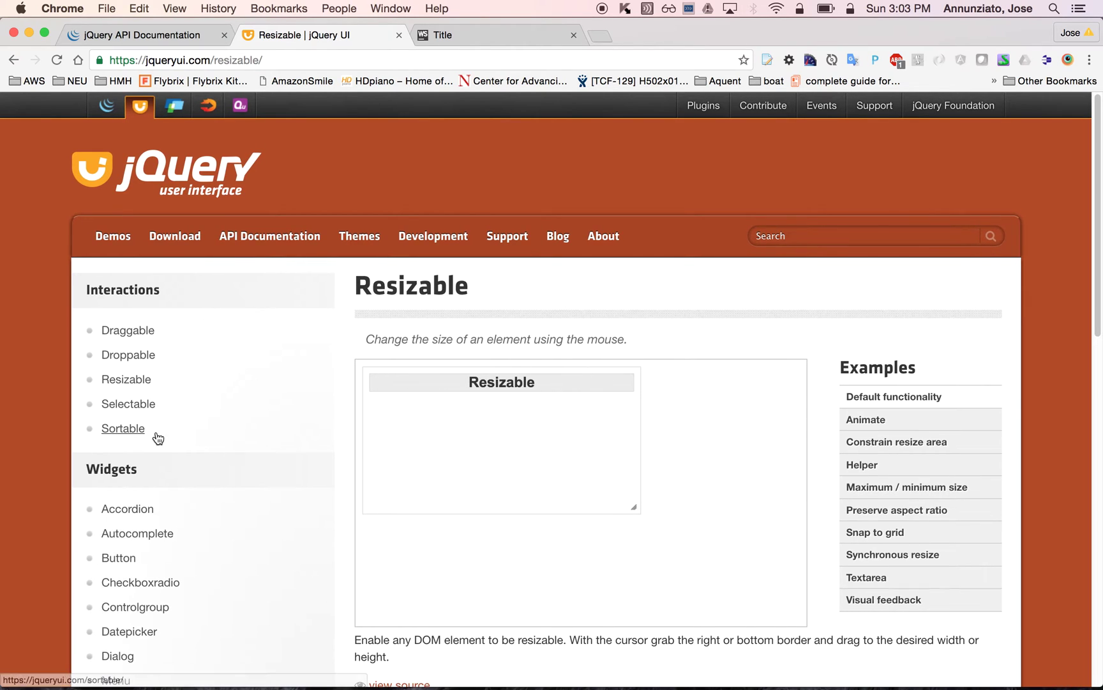
pyautogui.click(125, 429)
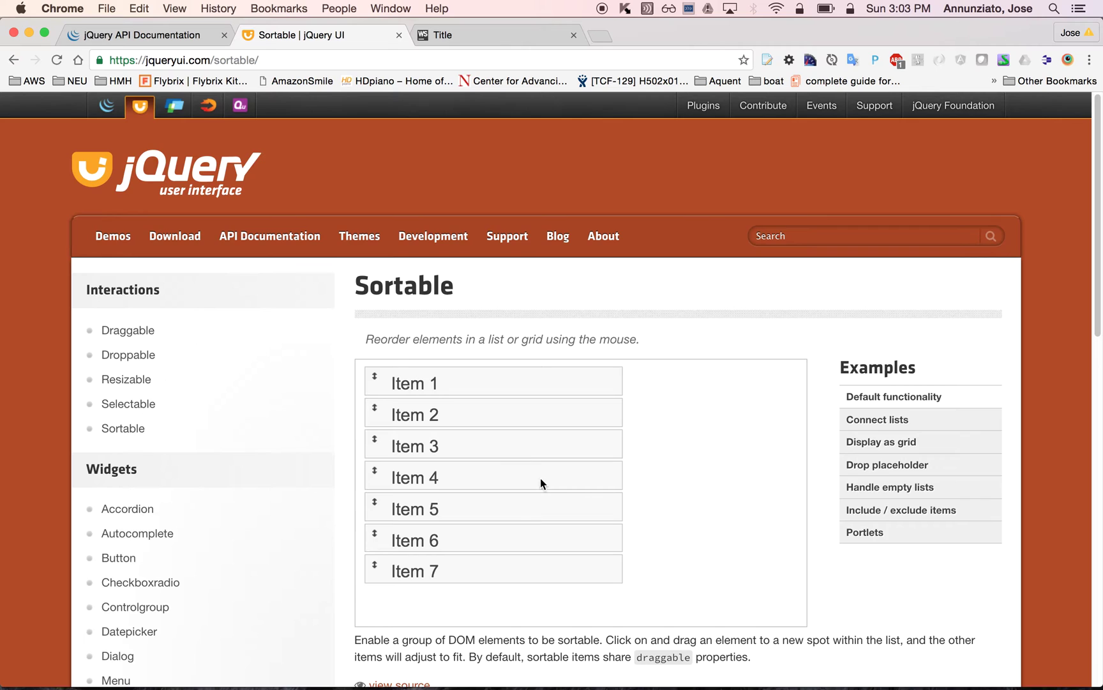
pyautogui.moveTo(542, 478); pyautogui.dragTo(548, 388)
pyautogui.moveTo(535, 568); pyautogui.dragTo(559, 460)
# - In the Portlets example, move Shopping to the third column, Feeds to the second and Links below News in the first
pyautogui.click(876, 542)
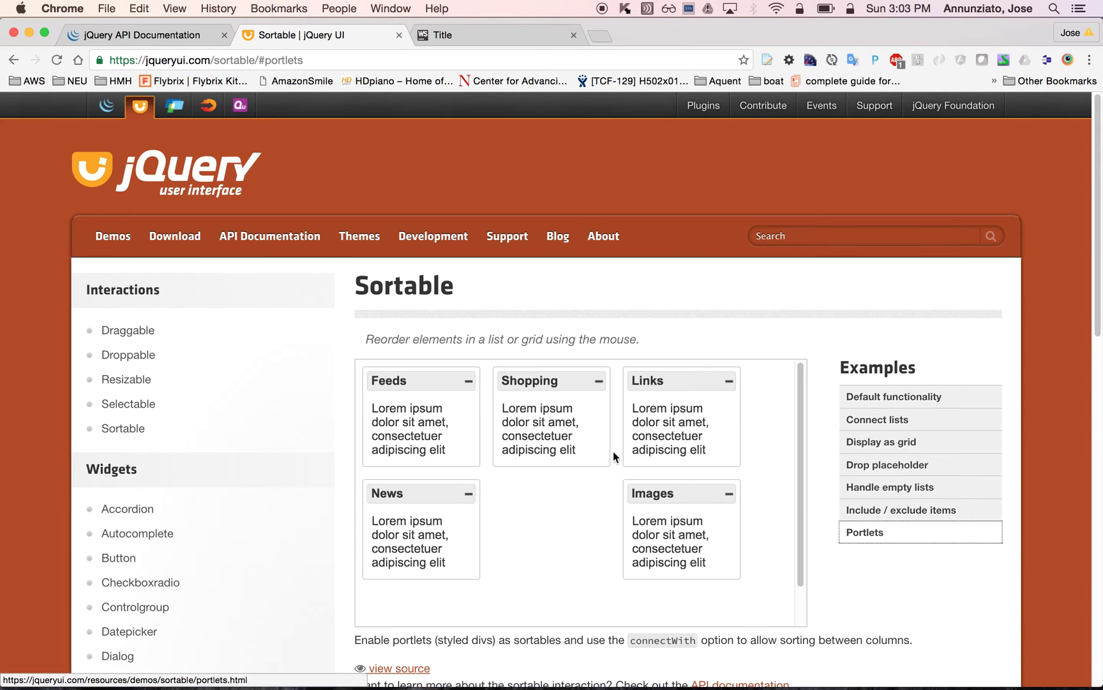
pyautogui.moveTo(557, 422); pyautogui.dragTo(663, 528)
pyautogui.click(533, 440)
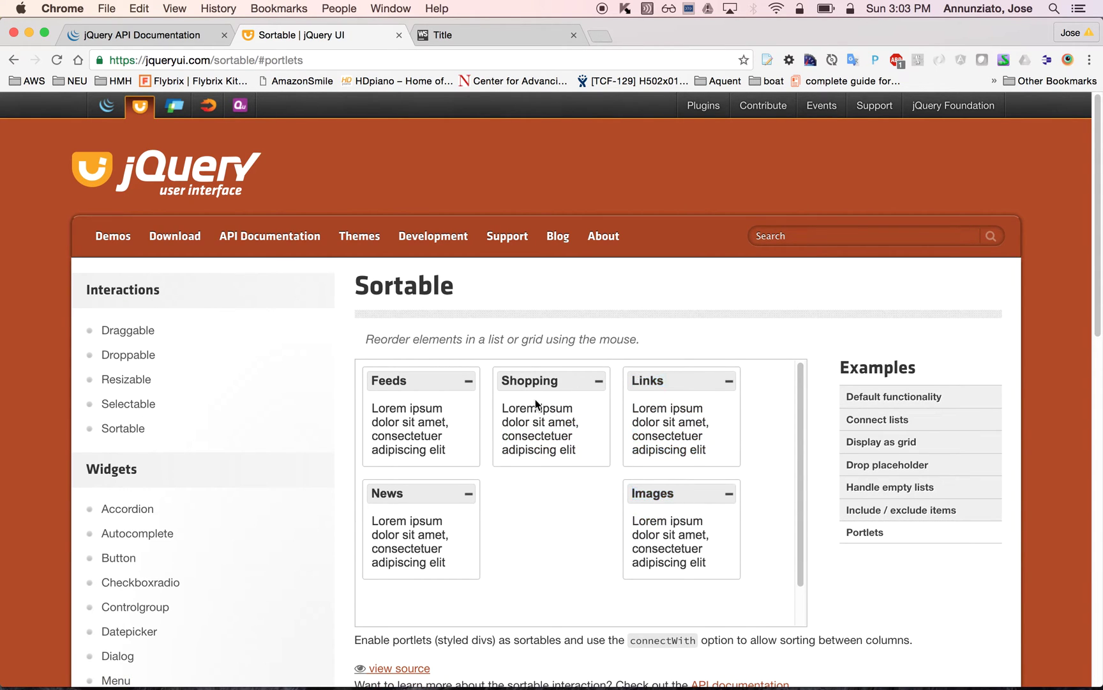
pyautogui.moveTo(548, 381); pyautogui.dragTo(693, 499)
pyautogui.moveTo(409, 382); pyautogui.dragTo(563, 387)
pyautogui.moveTo(664, 386); pyautogui.dragTo(409, 500)
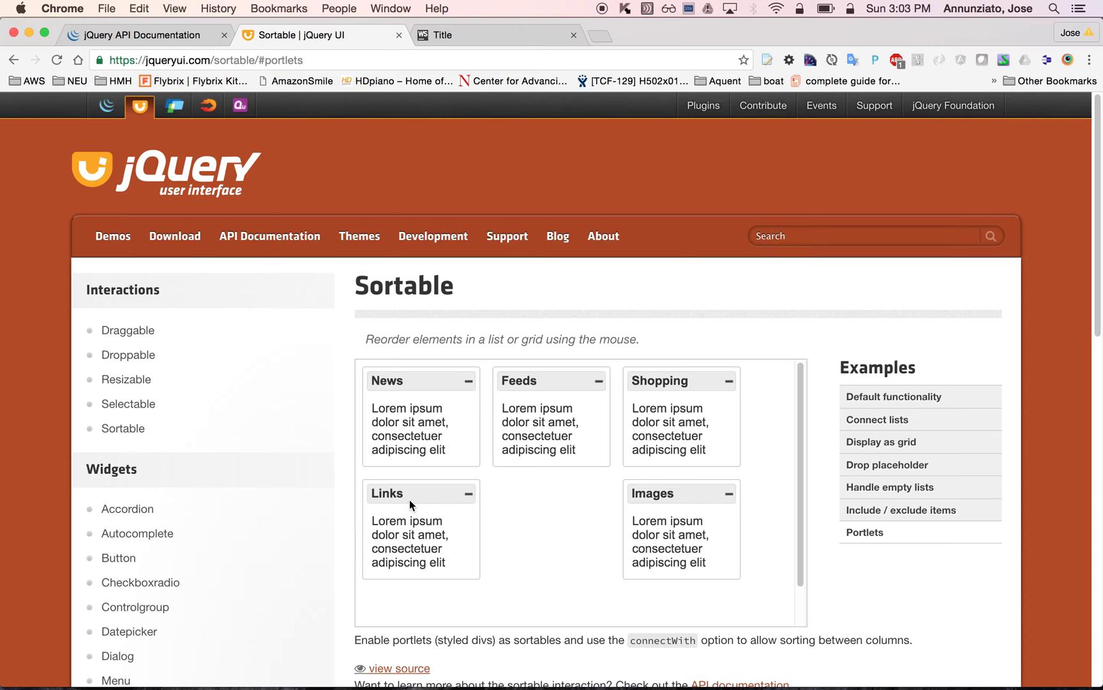
# - Open the Accordion widget demo and expand Section 2, followed by Section 3
pyautogui.scroll(-2, 410, 499)
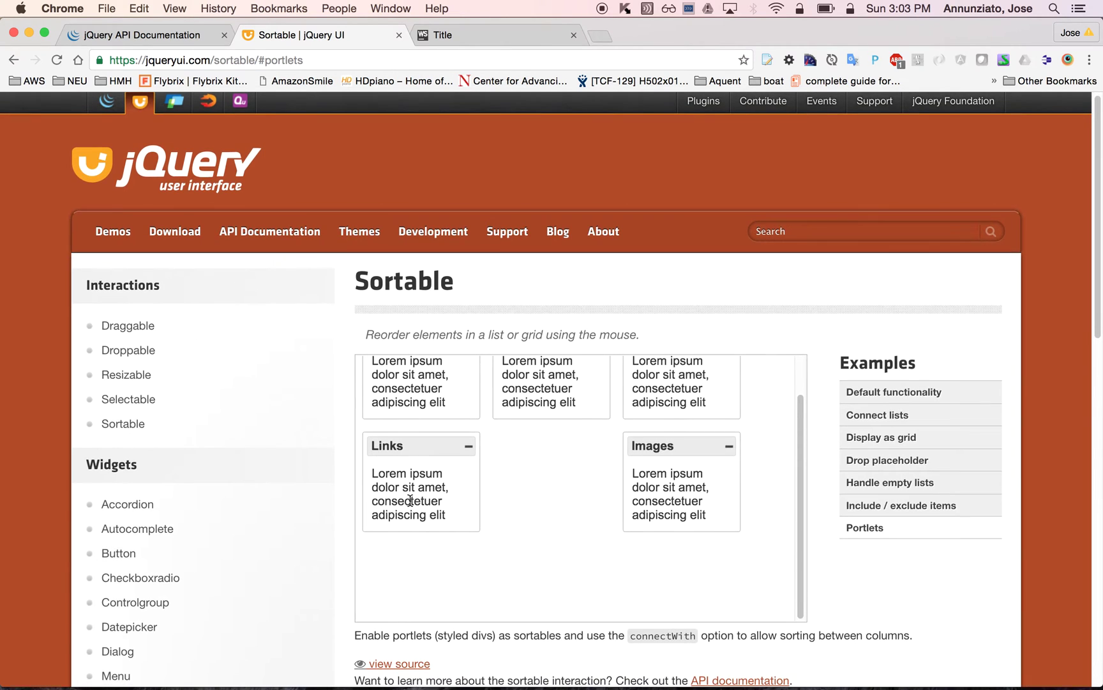
pyautogui.scroll(-2, 226, 586)
pyautogui.scroll(-4, 209, 402)
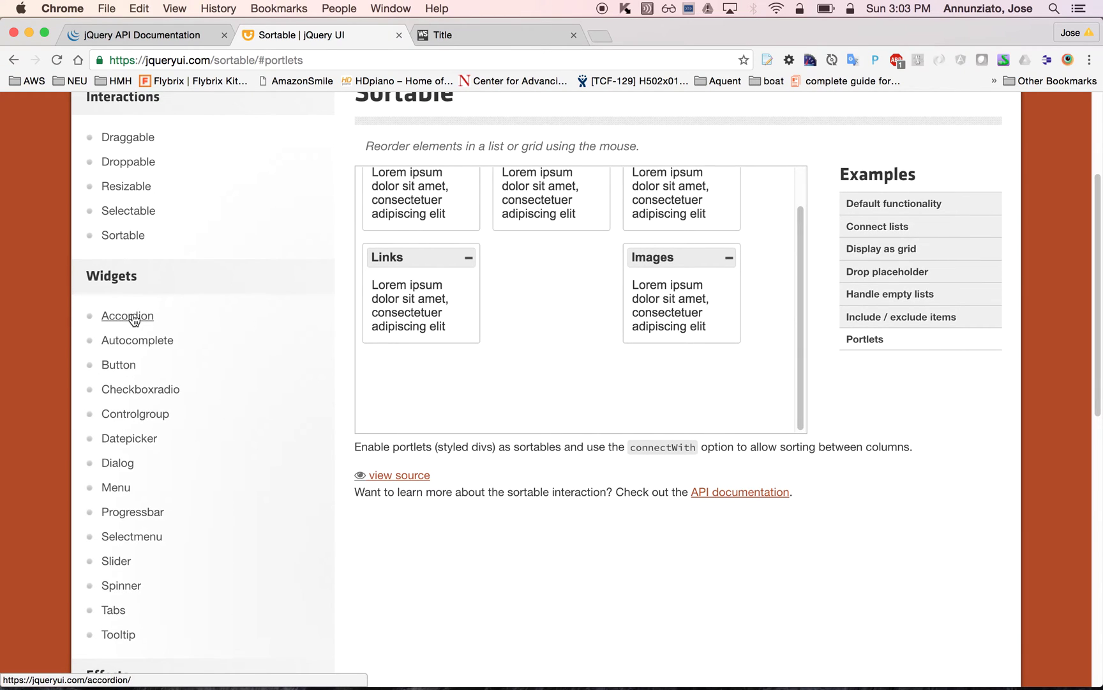
pyautogui.click(129, 316)
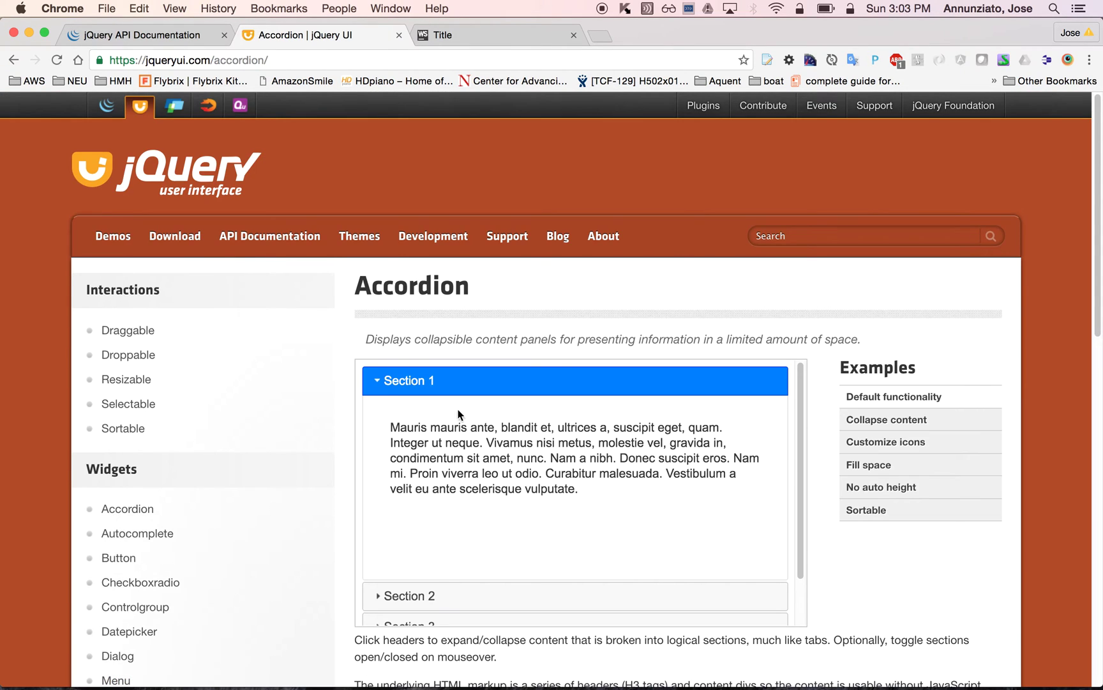
pyautogui.click(480, 600)
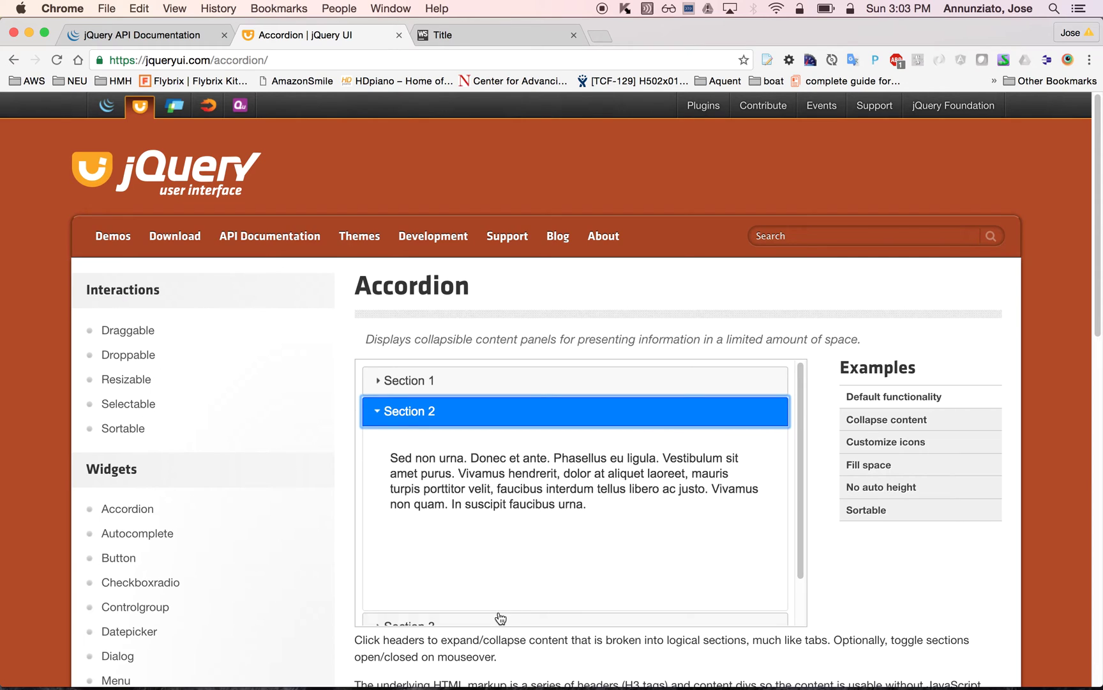
pyautogui.click(495, 617)
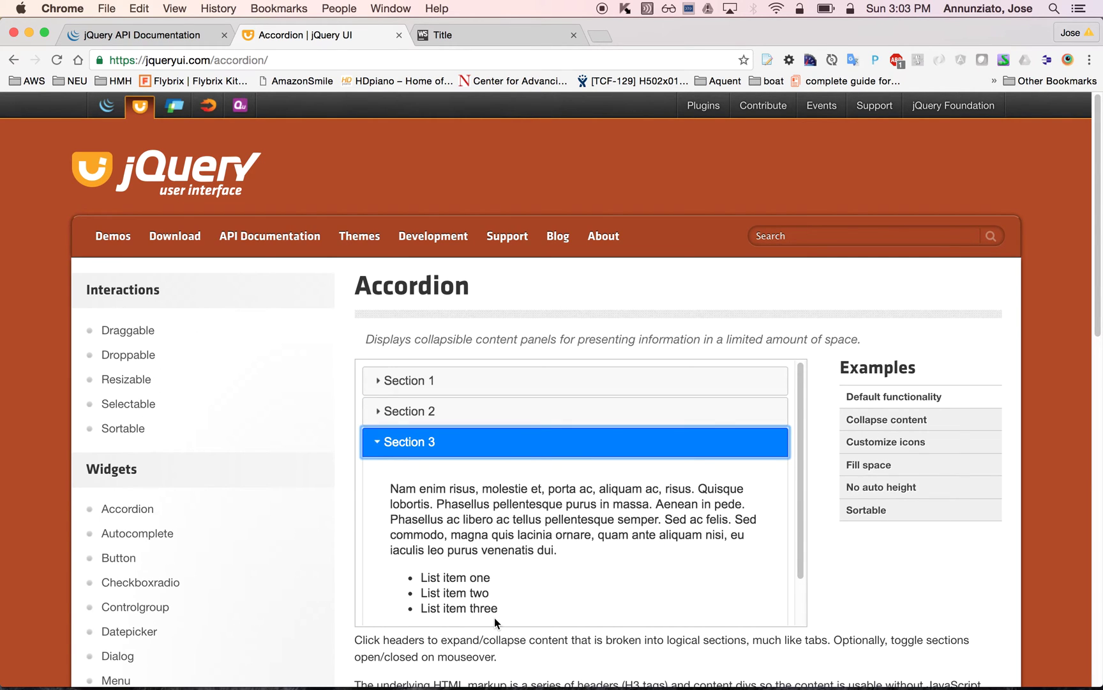
# - Open the Datepicker widget demo and advance the date field's popup calendar to January 2017
pyautogui.scroll(-3, 249, 548)
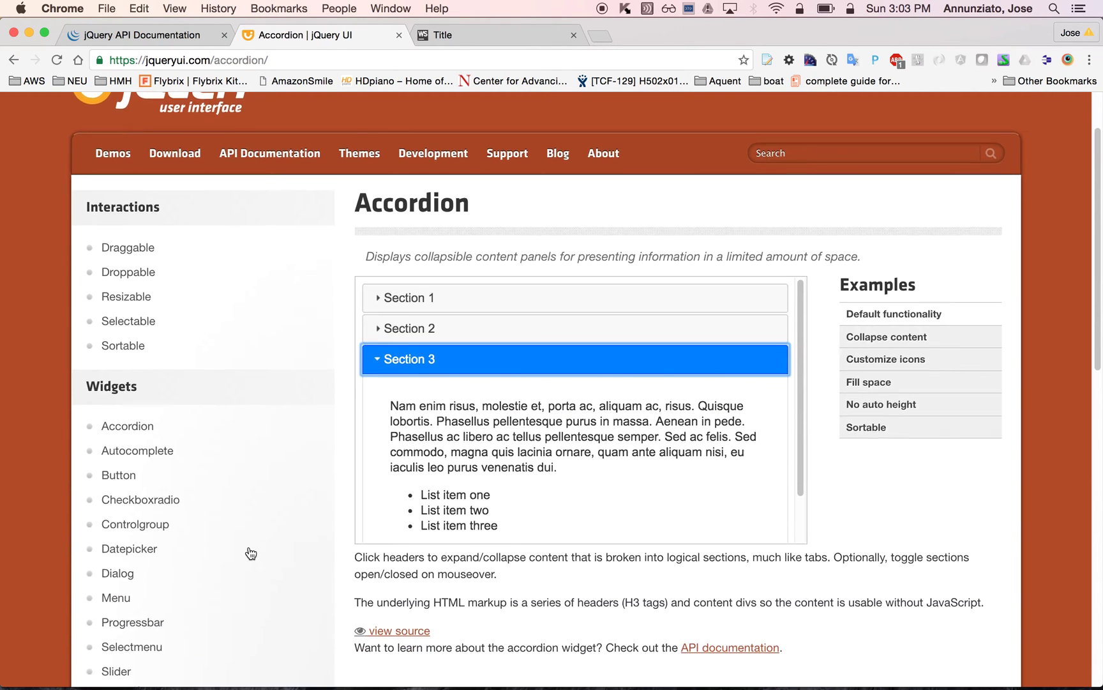
pyautogui.click(130, 424)
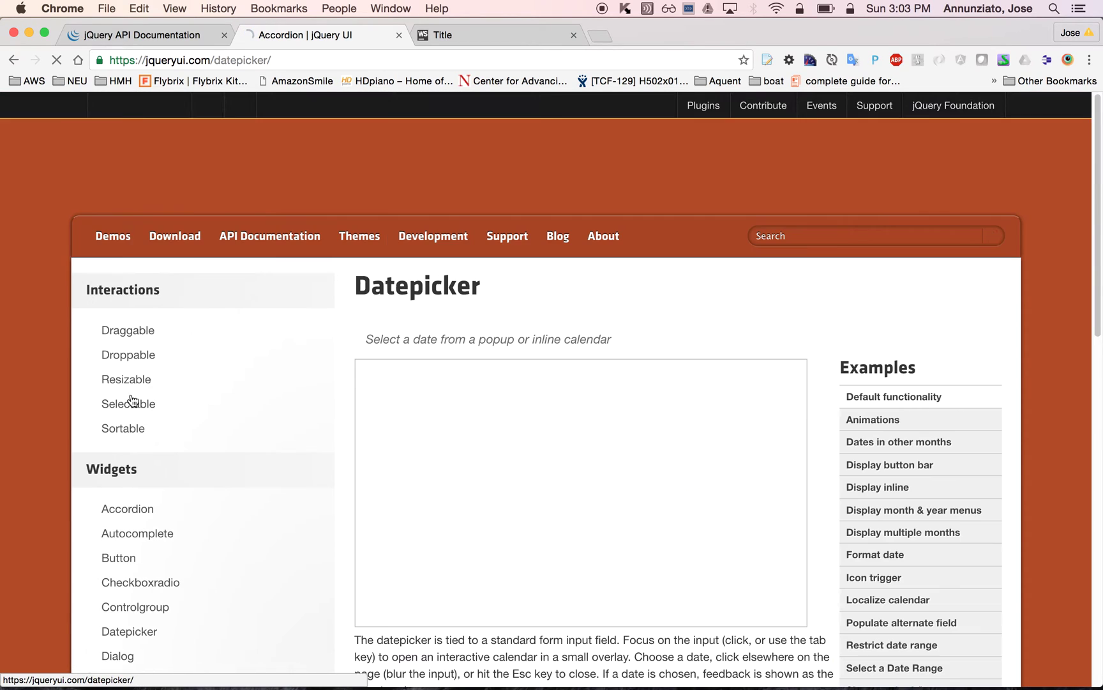
pyautogui.click(438, 383)
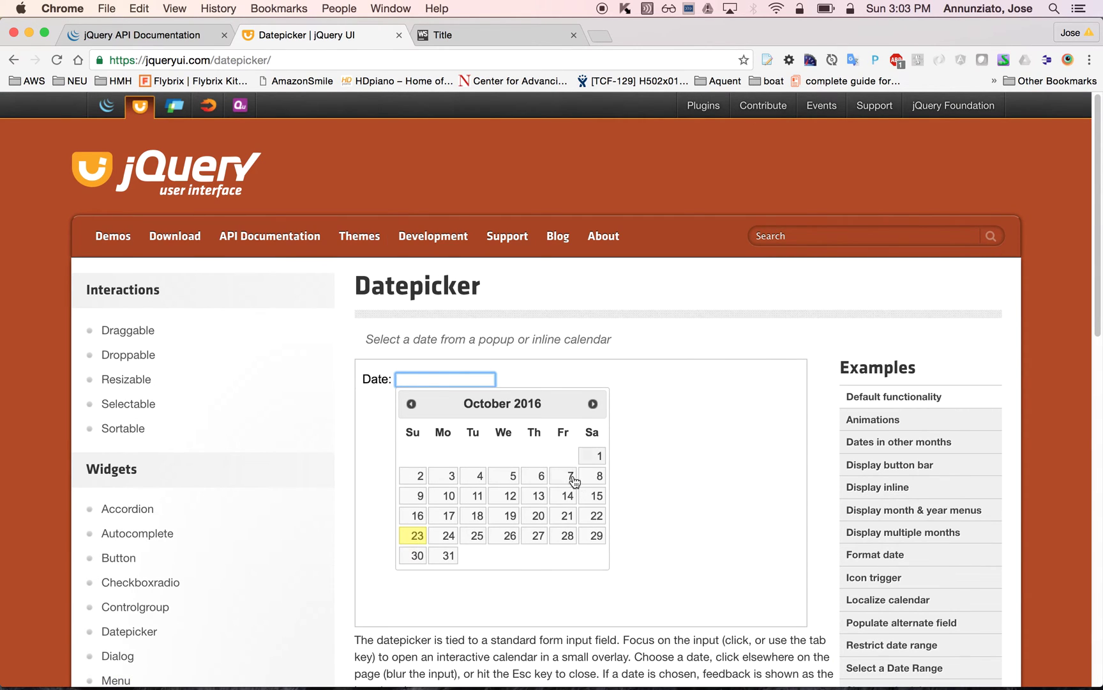
pyautogui.click(593, 403)
pyautogui.click(592, 403)
pyautogui.click(593, 403)
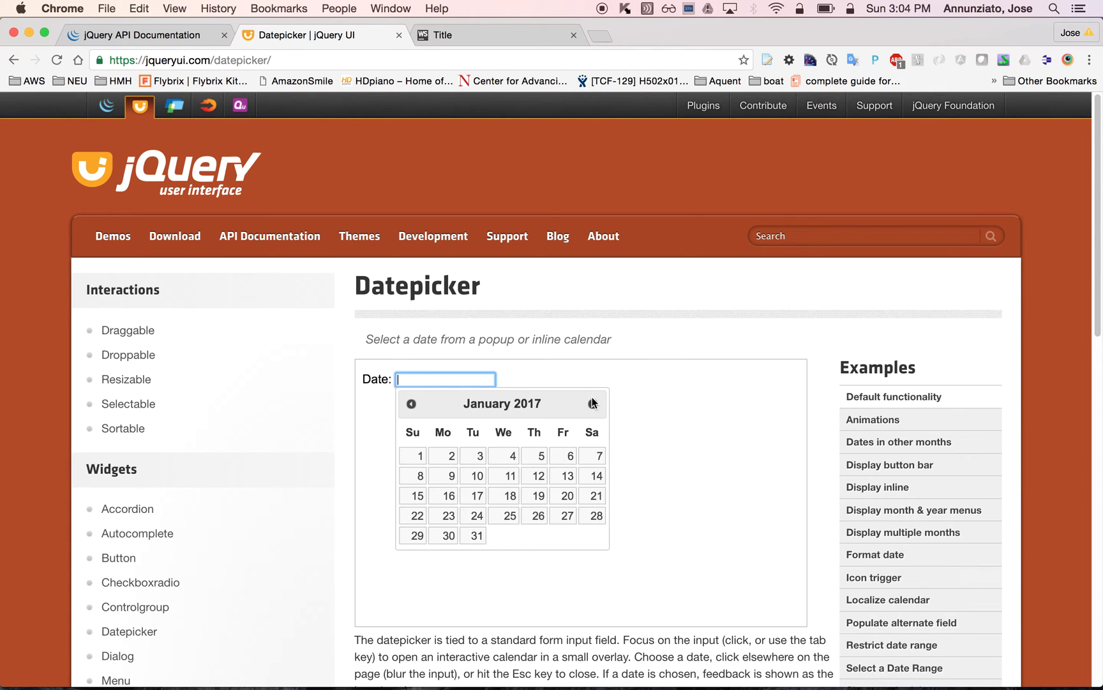
# - Open the Tabs widget demo and view each of its three panels, ending on Aenean lacinia
pyautogui.scroll(-3, 231, 525)
pyautogui.scroll(-5, 230, 523)
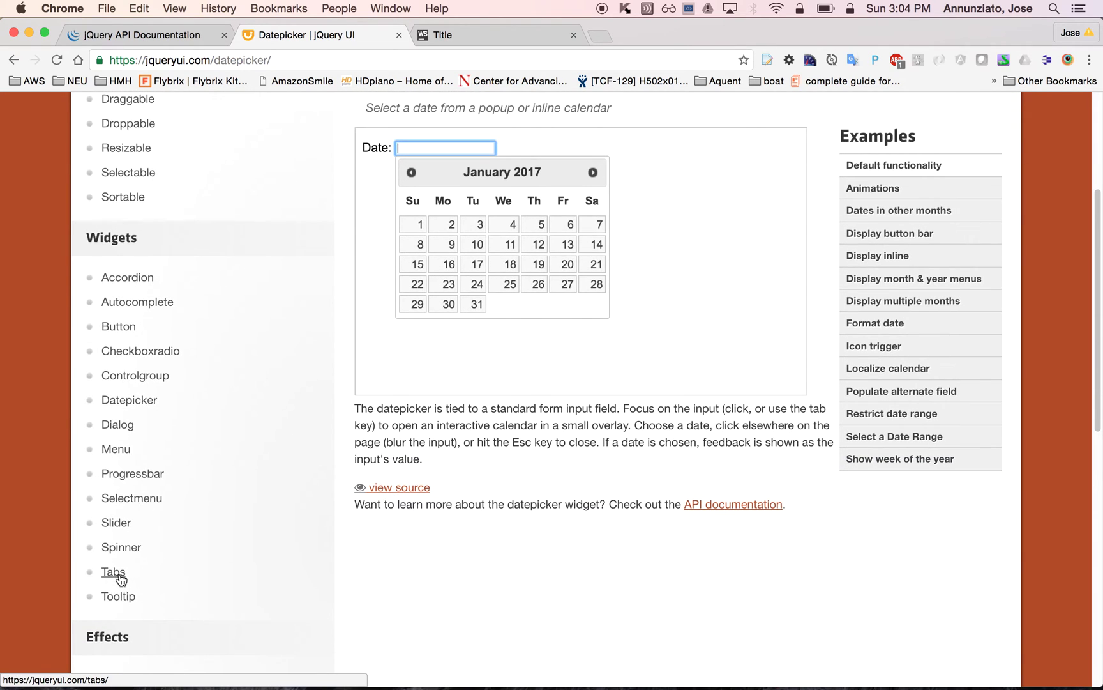
pyautogui.click(120, 576)
pyautogui.click(524, 398)
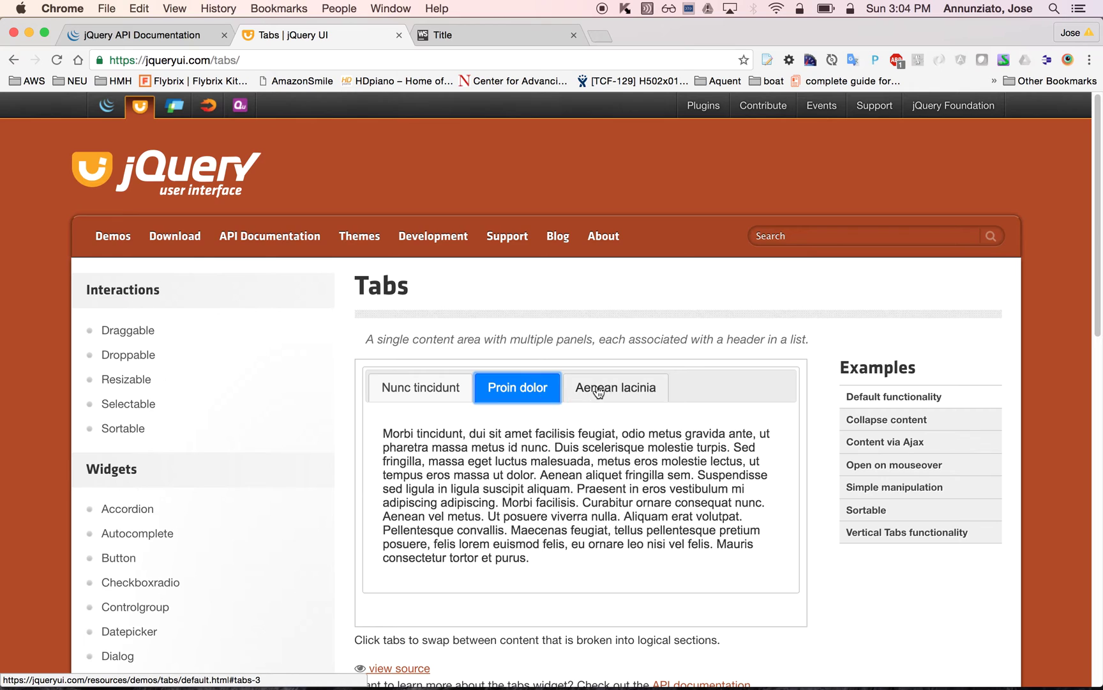
pyautogui.click(589, 387)
pyautogui.click(523, 391)
pyautogui.click(425, 392)
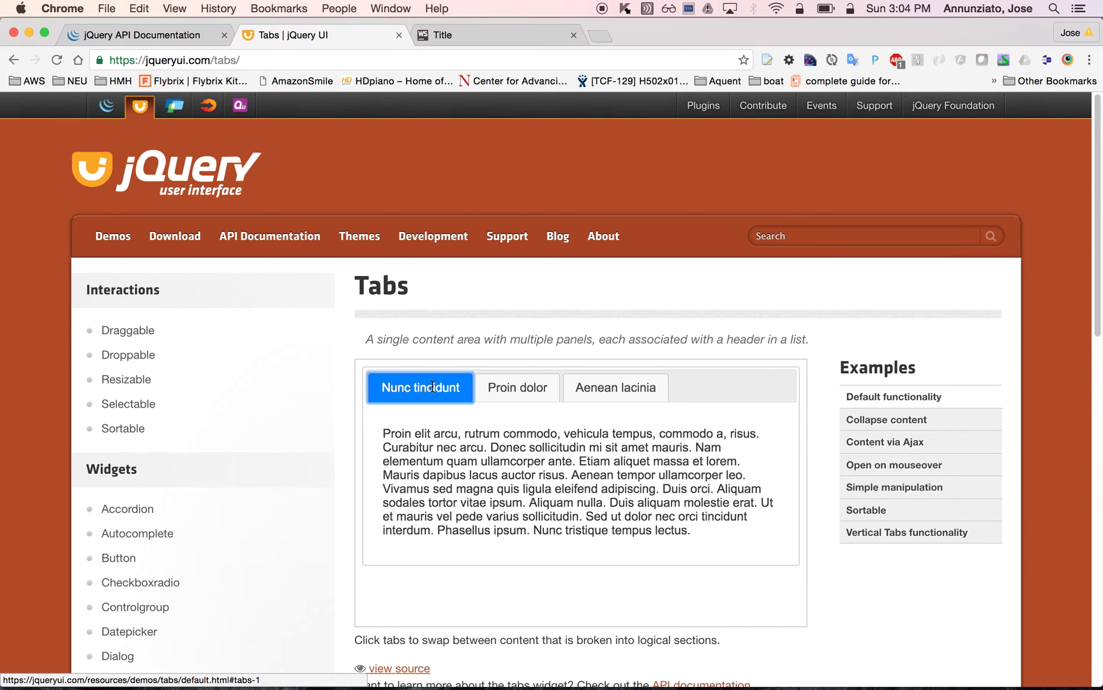
pyautogui.click(482, 385)
pyautogui.click(610, 385)
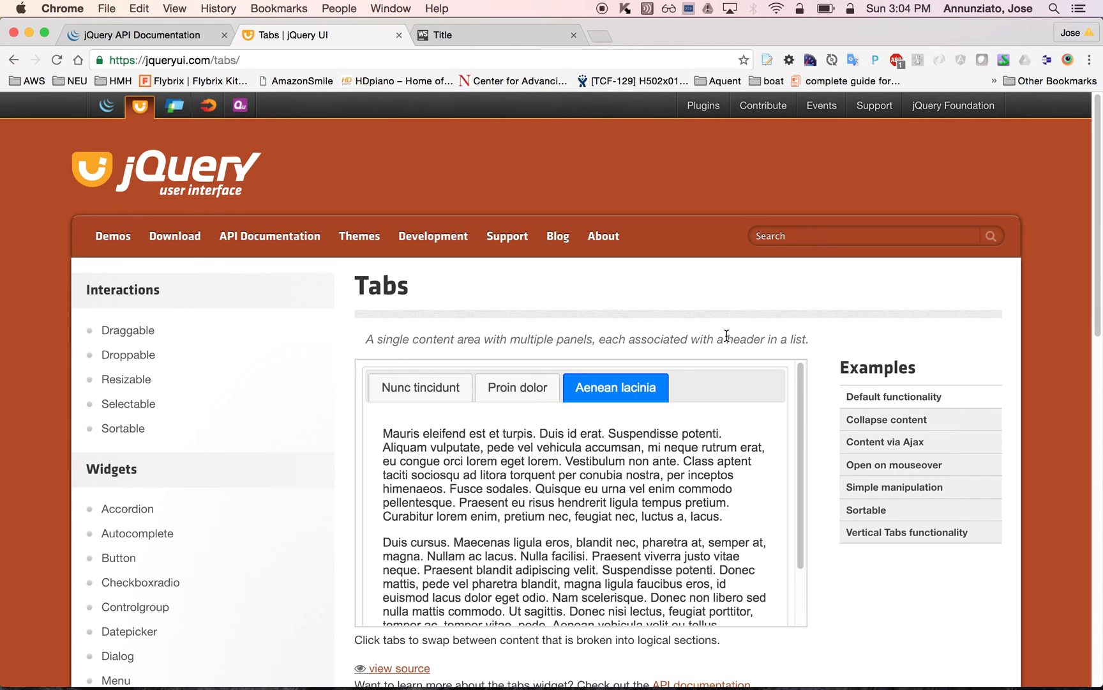
pyautogui.scroll(-3, 726, 335)
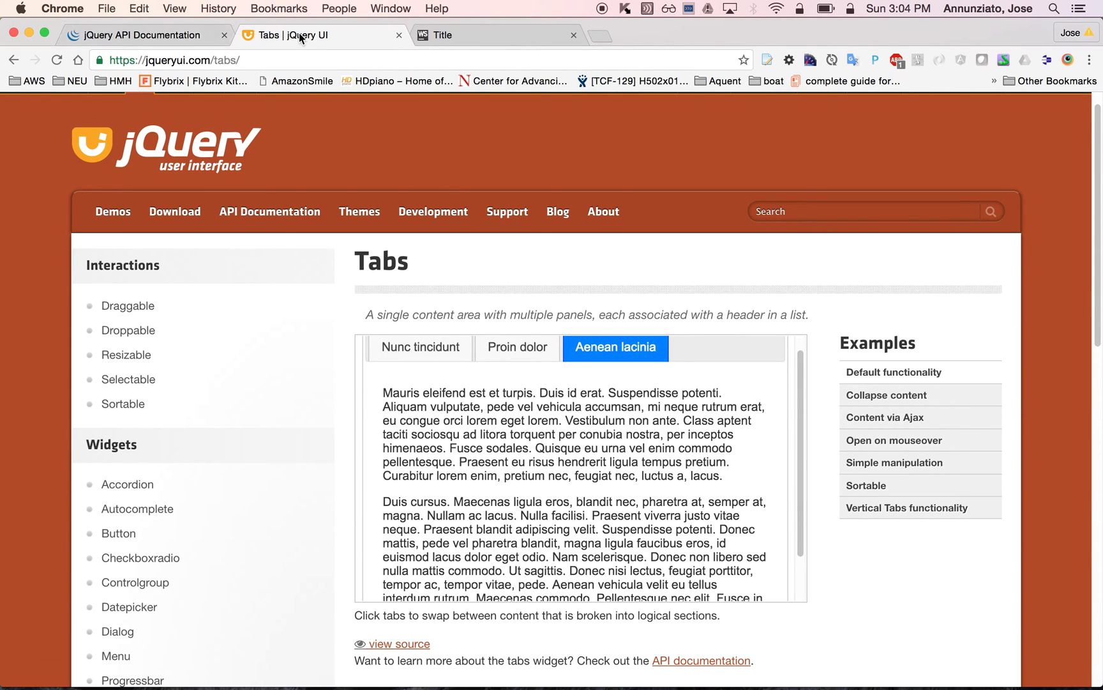
# - On the "Drag and Drop Tools Onto Canvas" page, place two Tool 1 copies, one Tool 2 and one Tool 3 on the canvas
pyautogui.click(494, 34)
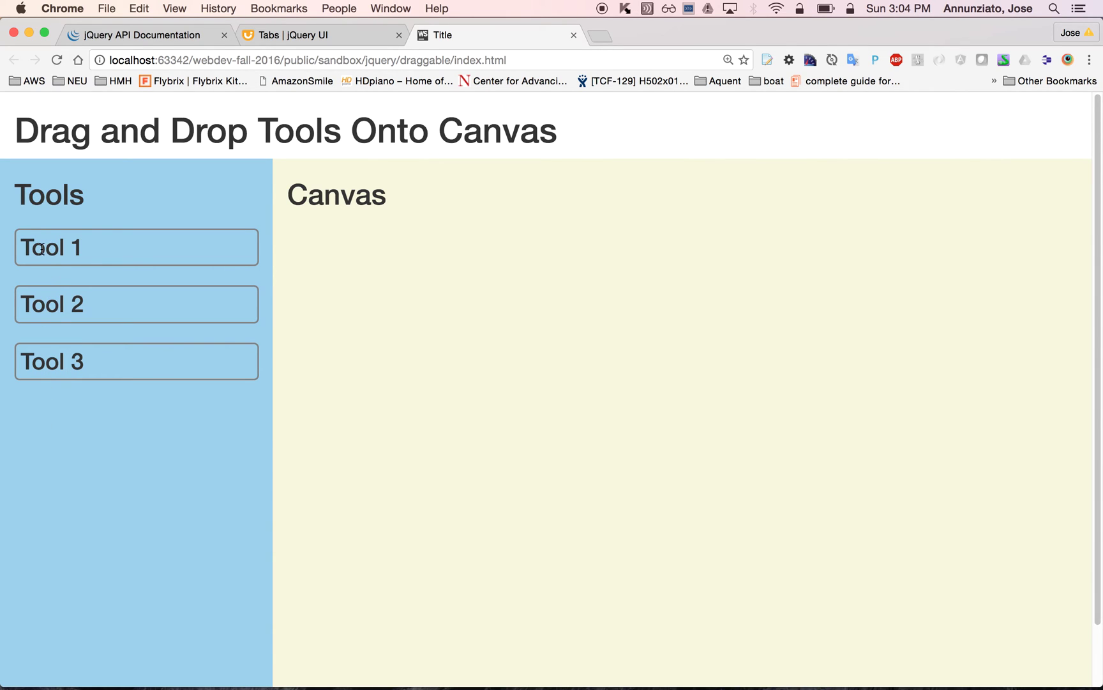
pyautogui.moveTo(43, 249); pyautogui.dragTo(350, 268)
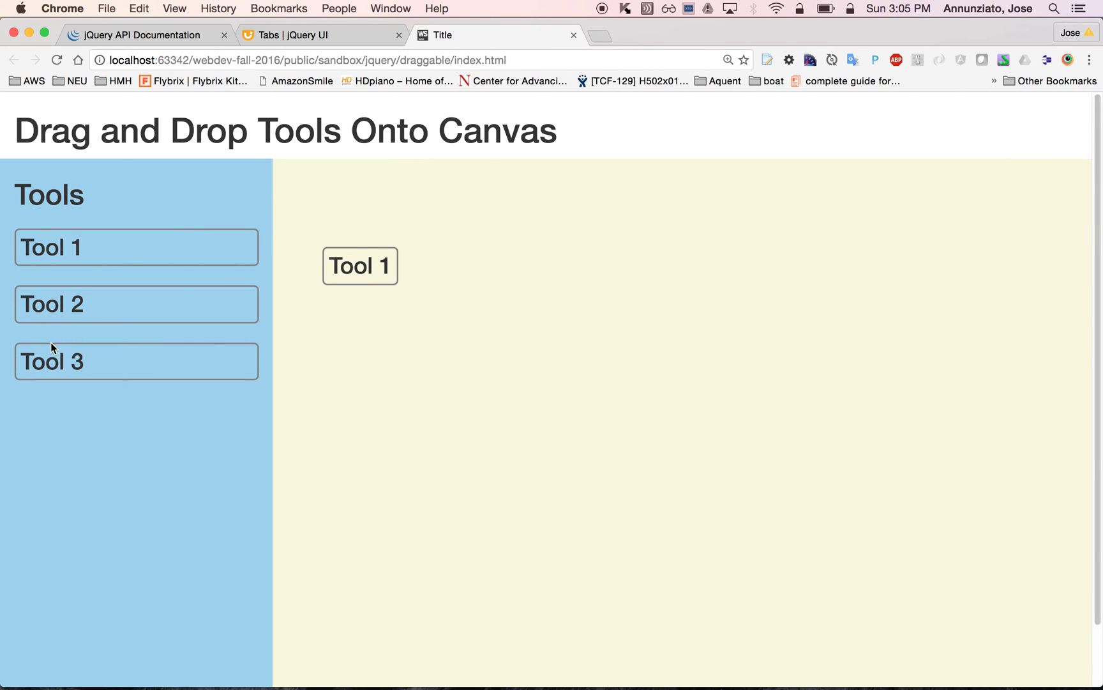
pyautogui.moveTo(51, 345); pyautogui.dragTo(492, 323)
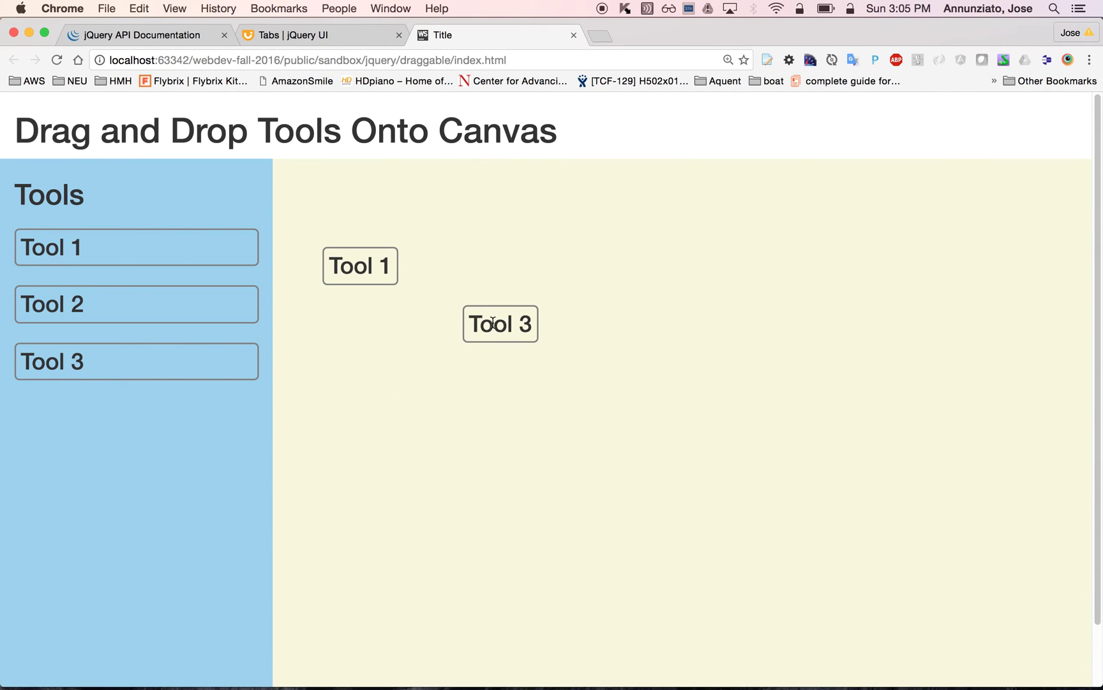
pyautogui.moveTo(69, 299); pyautogui.dragTo(227, 229)
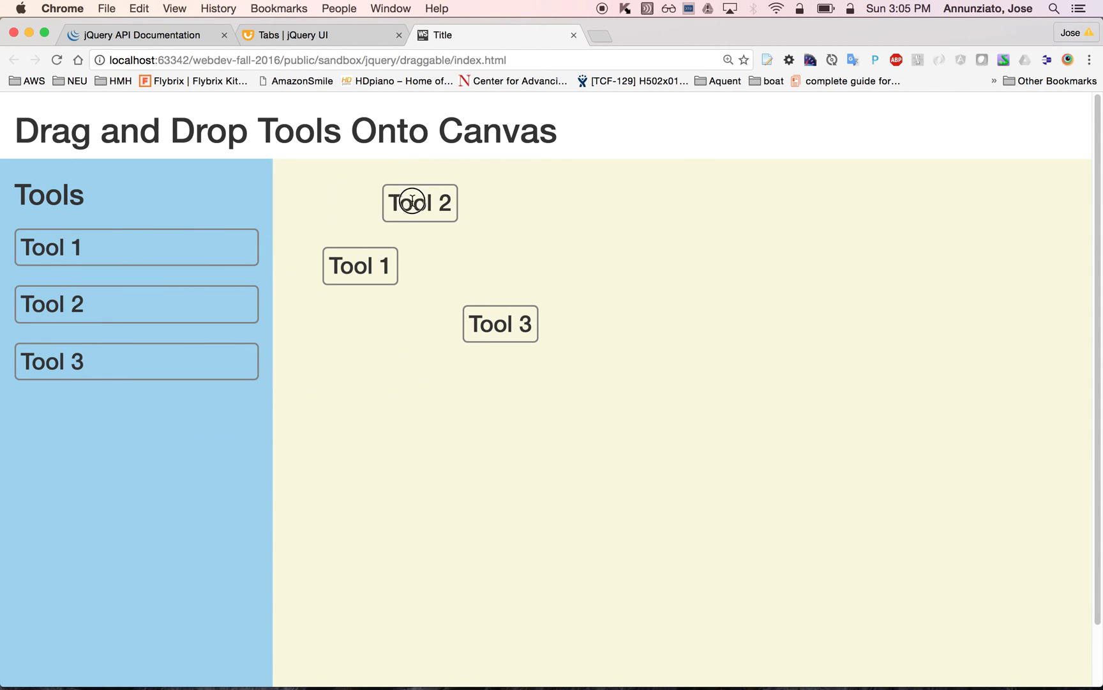
pyautogui.moveTo(413, 202); pyautogui.dragTo(559, 216)
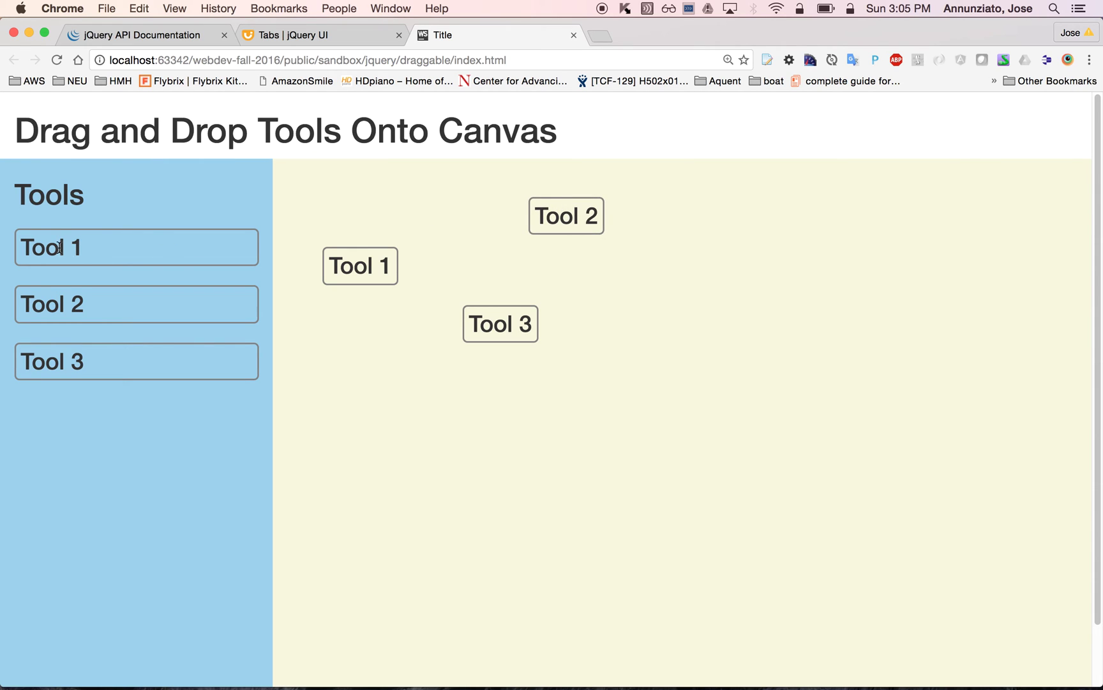
pyautogui.moveTo(60, 248); pyautogui.dragTo(565, 439)
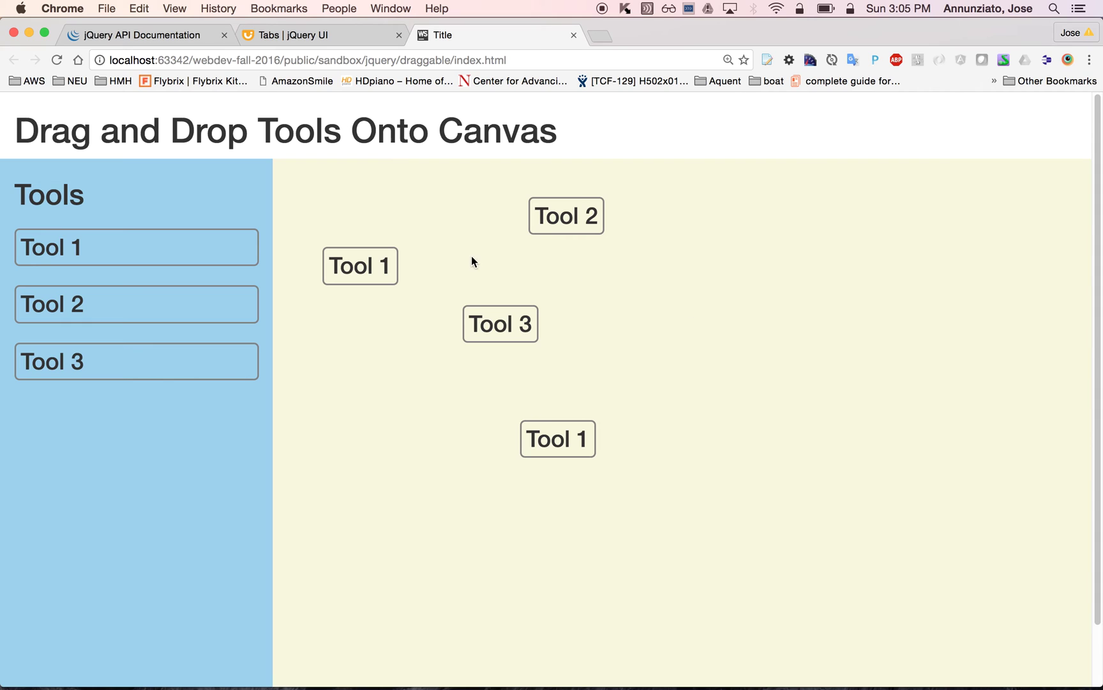
# - Reposition both Tool 1 boxes on the canvas and narrow the browser window to uncover the code editor behind it
pyautogui.moveTo(375, 267); pyautogui.dragTo(413, 238)
pyautogui.moveTo(565, 437); pyautogui.dragTo(443, 424)
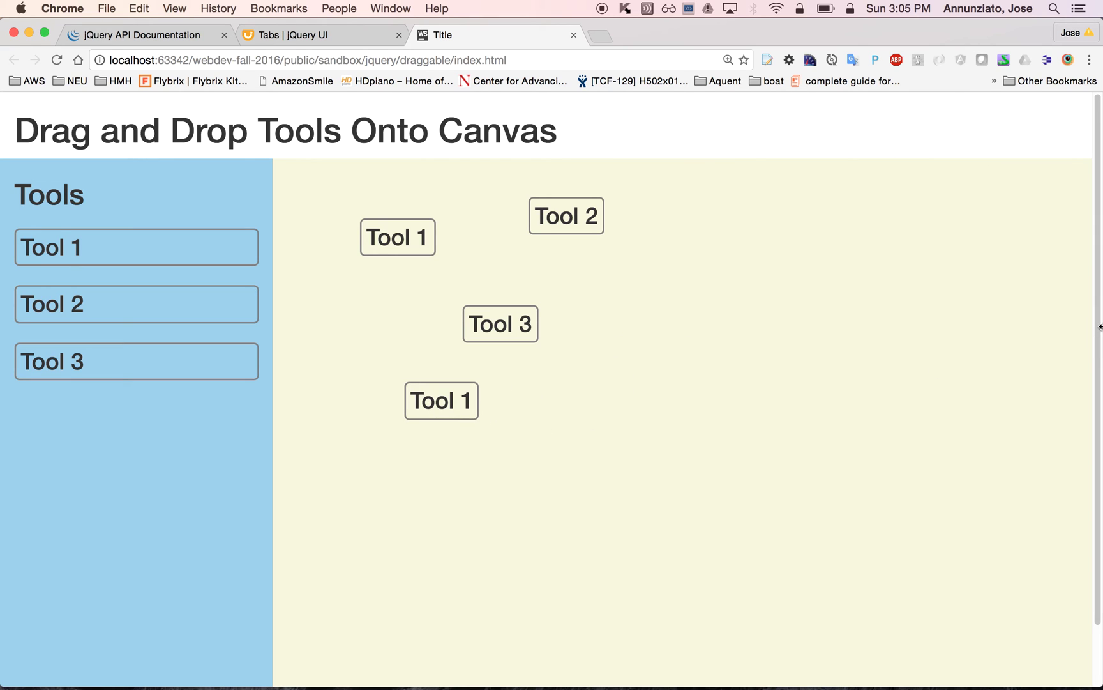
pyautogui.moveTo(1069, 334); pyautogui.dragTo(910, 415)
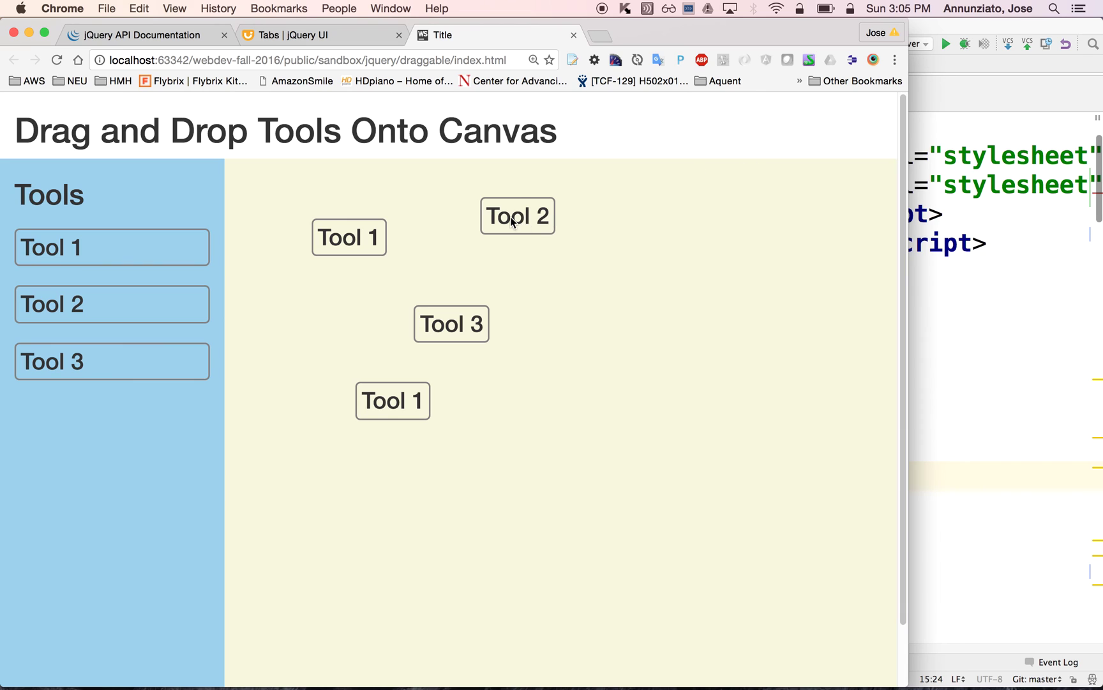
# - Rearrange the canvas: Tool 2 beside the lower Tool 1, the upper Tool 1 farther right, and Tool 3 near the upper left
pyautogui.moveTo(510, 216); pyautogui.dragTo(268, 389)
pyautogui.moveTo(349, 240); pyautogui.dragTo(617, 314)
pyautogui.moveTo(452, 329); pyautogui.dragTo(328, 234)
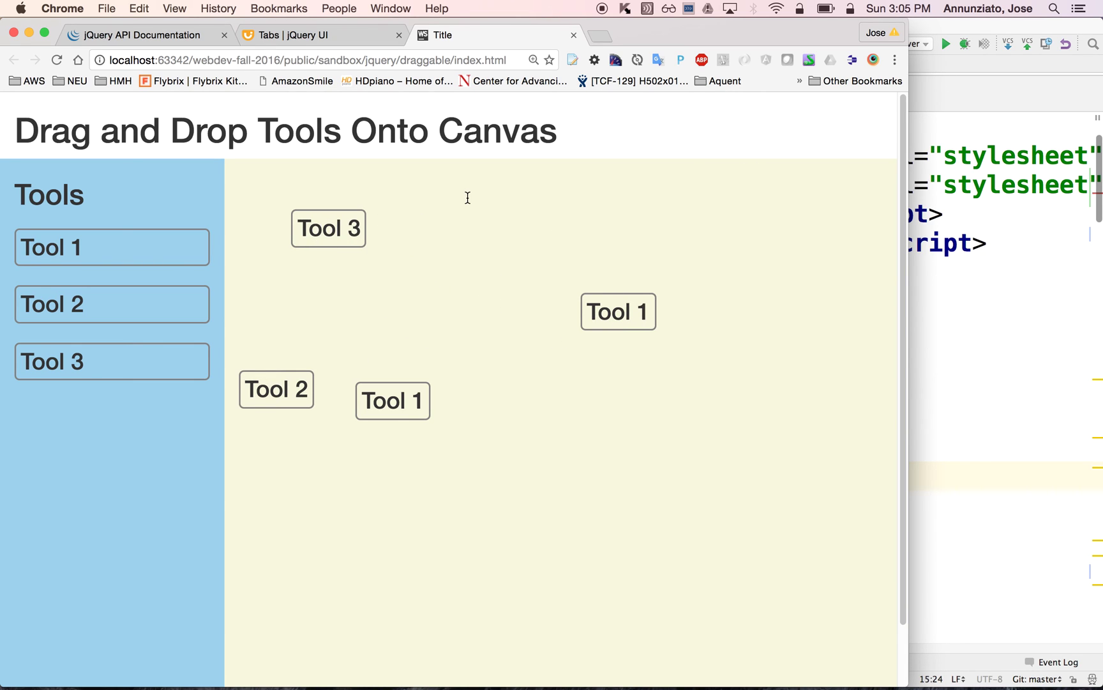